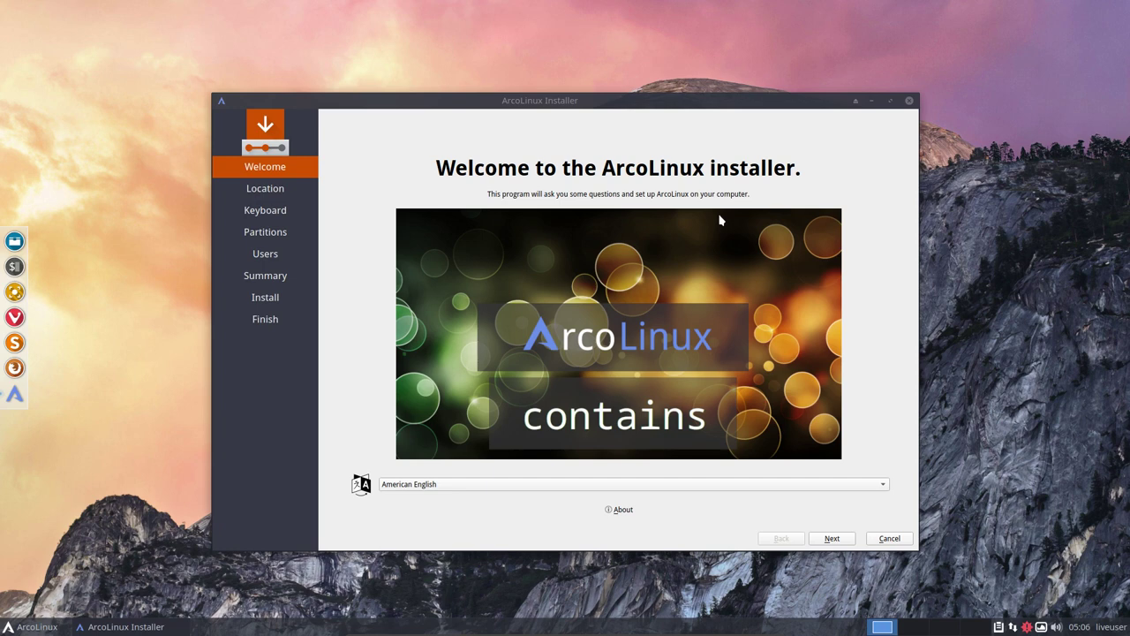
Step: Launch GParted from a 'gp' Whisker Menu search and centre its window
{"action": "left_click", "coordinate": [40, 630]}
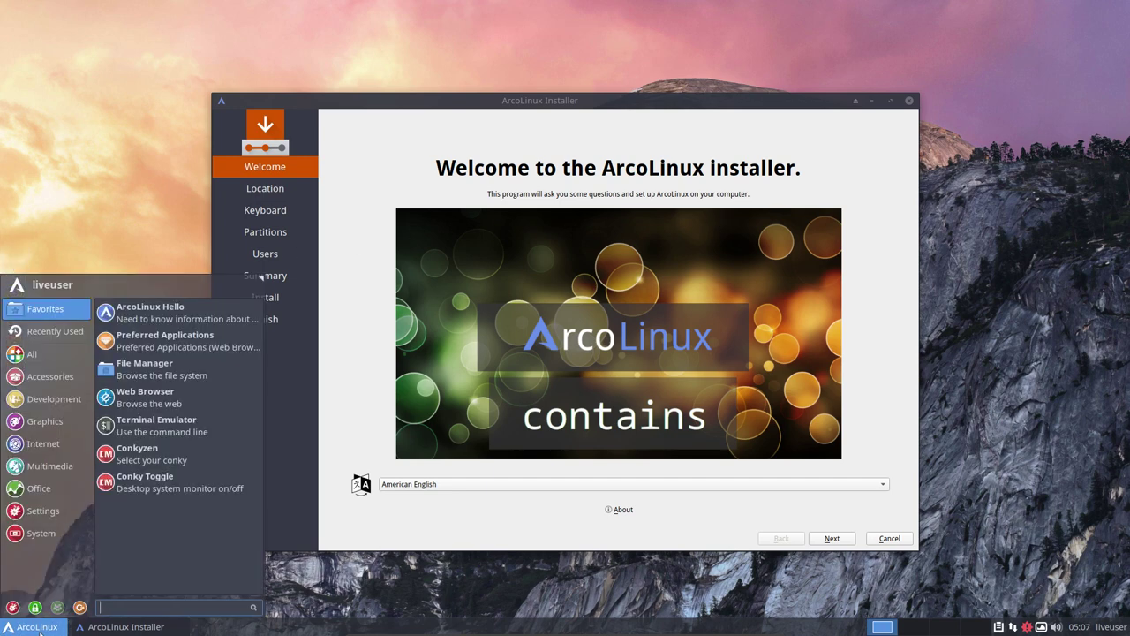
{"action": "type", "text": "gp"}
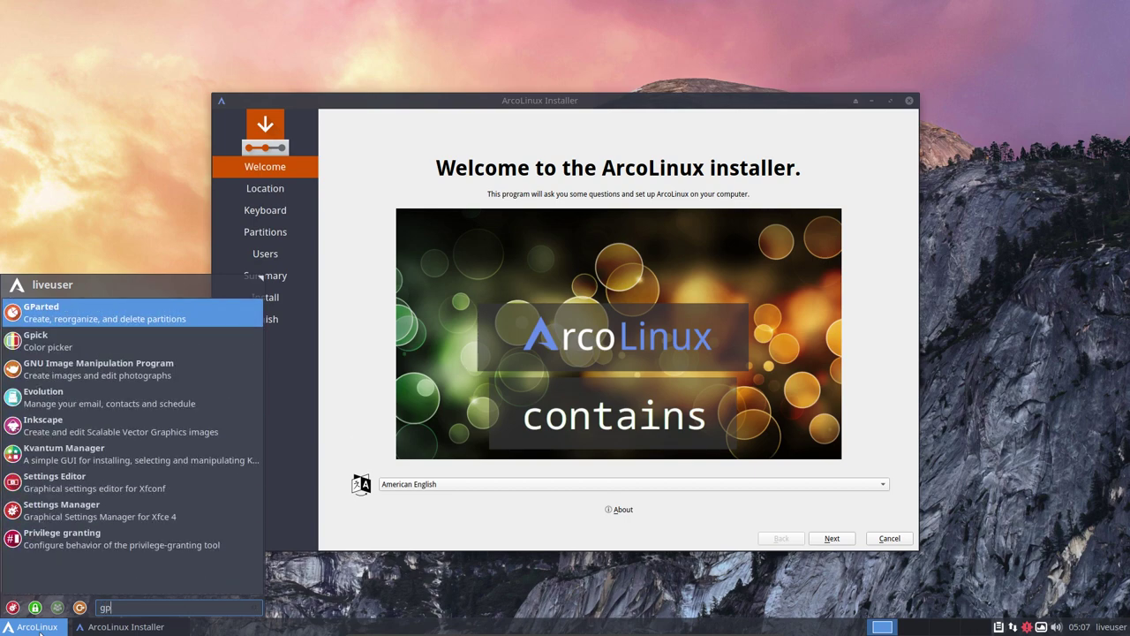
{"action": "type", "text": "g"}
{"action": "key", "text": "BackSpace"}
{"action": "left_click", "coordinate": [117, 319]}
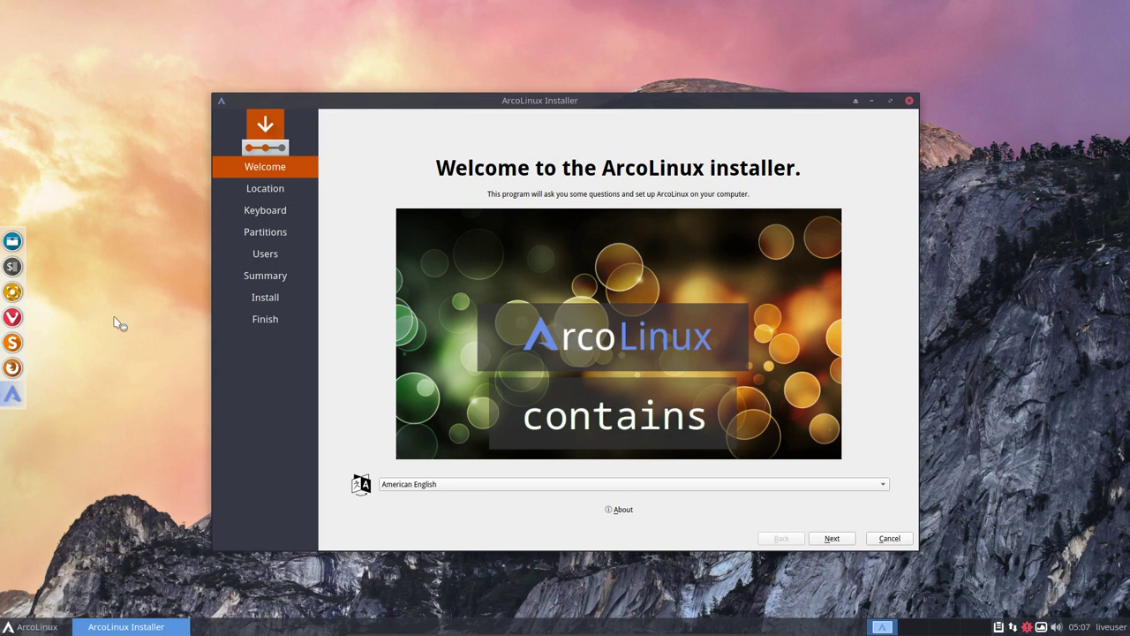
{"action": "left_click_drag", "start_coordinate": [936, 15], "coordinate": [530, 168]}
Step: Mark the 19.99 GiB ext4 partition /dev/sda1 for deletion
{"action": "left_click", "coordinate": [498, 238]}
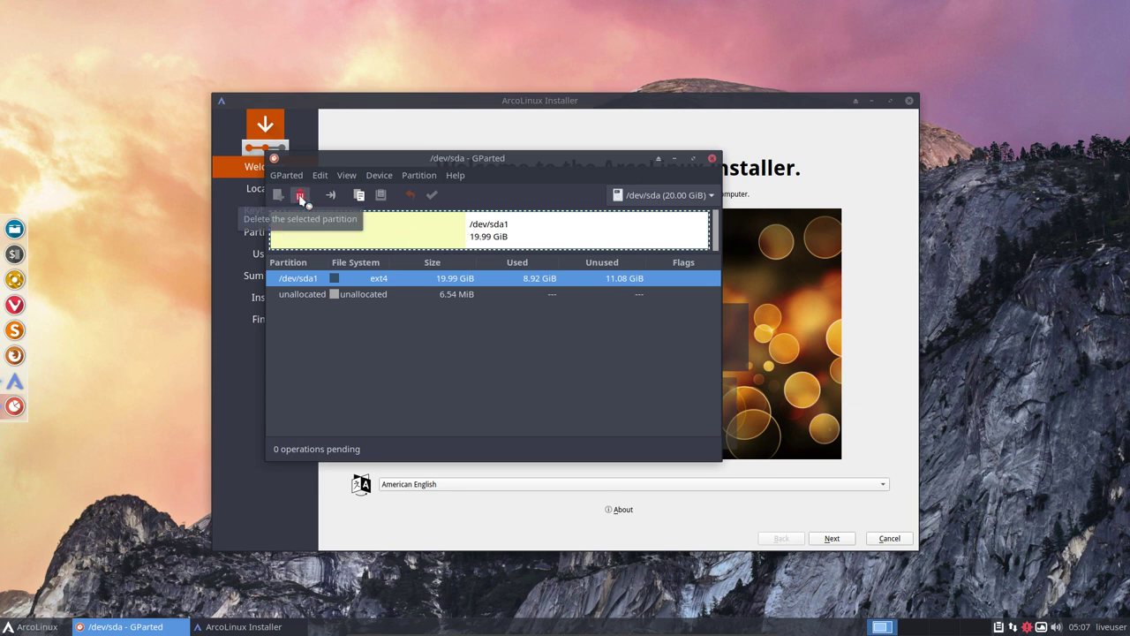
{"action": "left_click", "coordinate": [301, 196]}
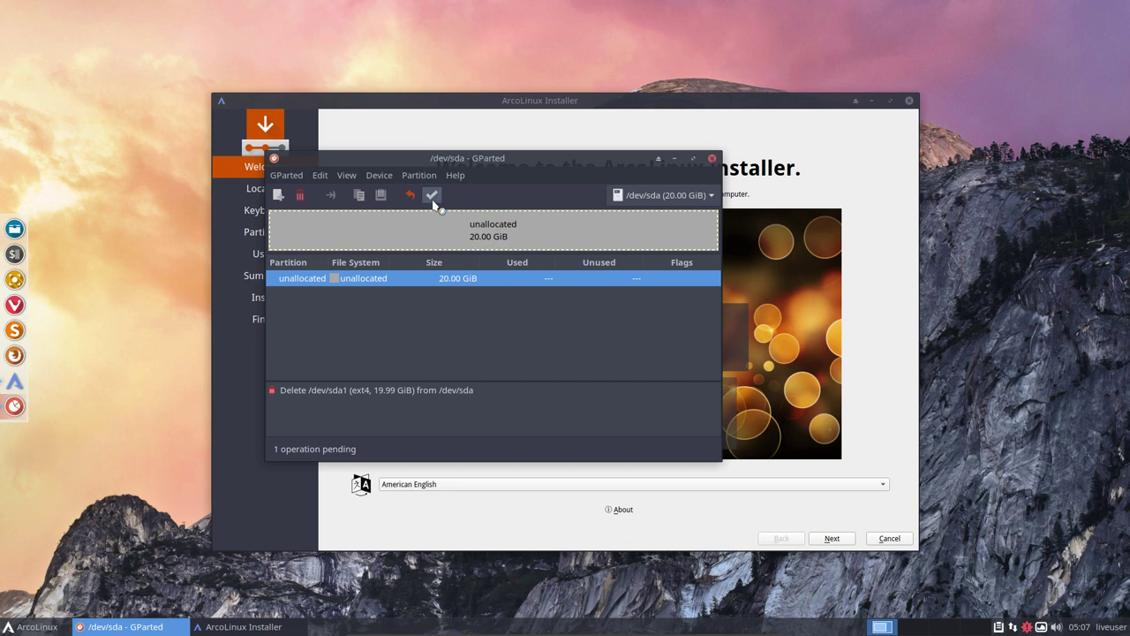
Step: Apply and confirm the queued /dev/sda1 deletion, then dismiss the completion report
{"action": "left_click", "coordinate": [432, 196]}
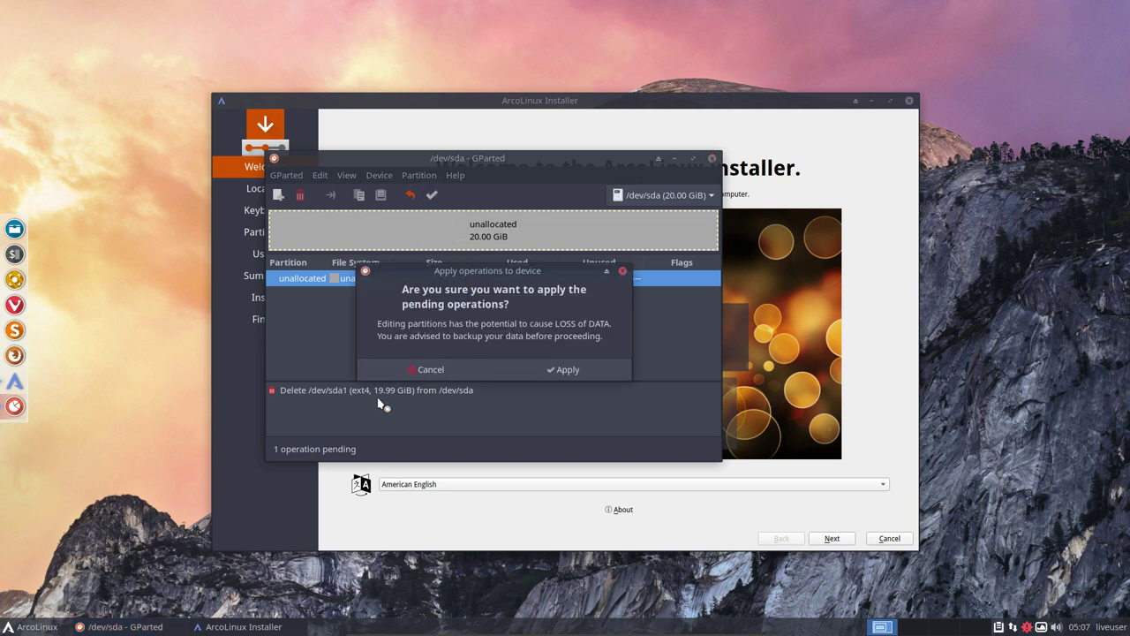
{"action": "left_click", "coordinate": [565, 370]}
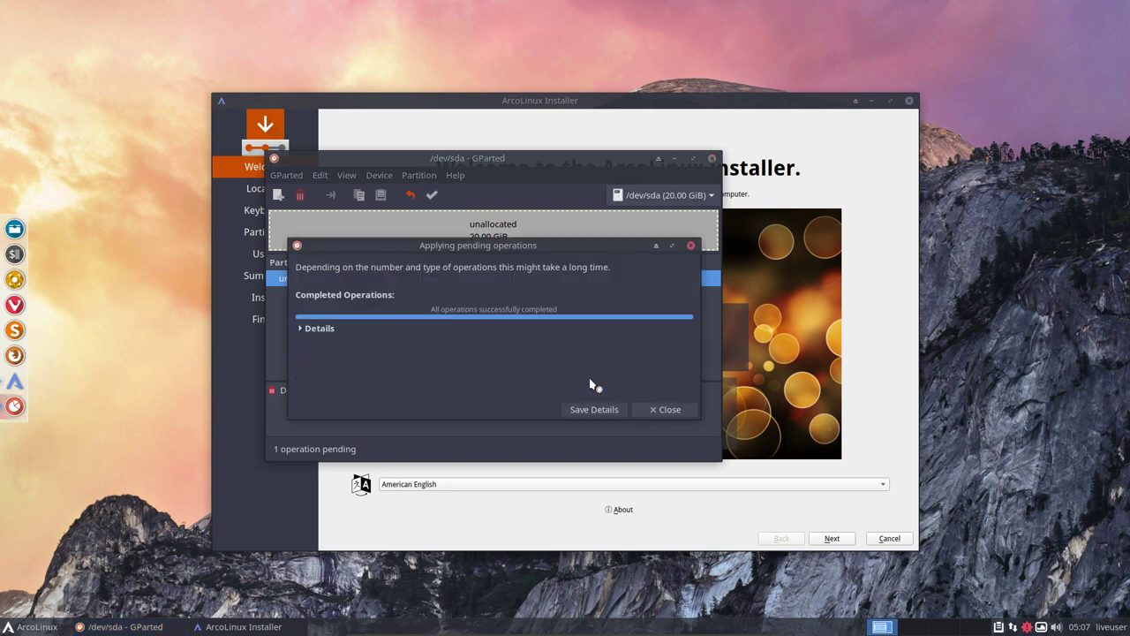
{"action": "left_click", "coordinate": [664, 410]}
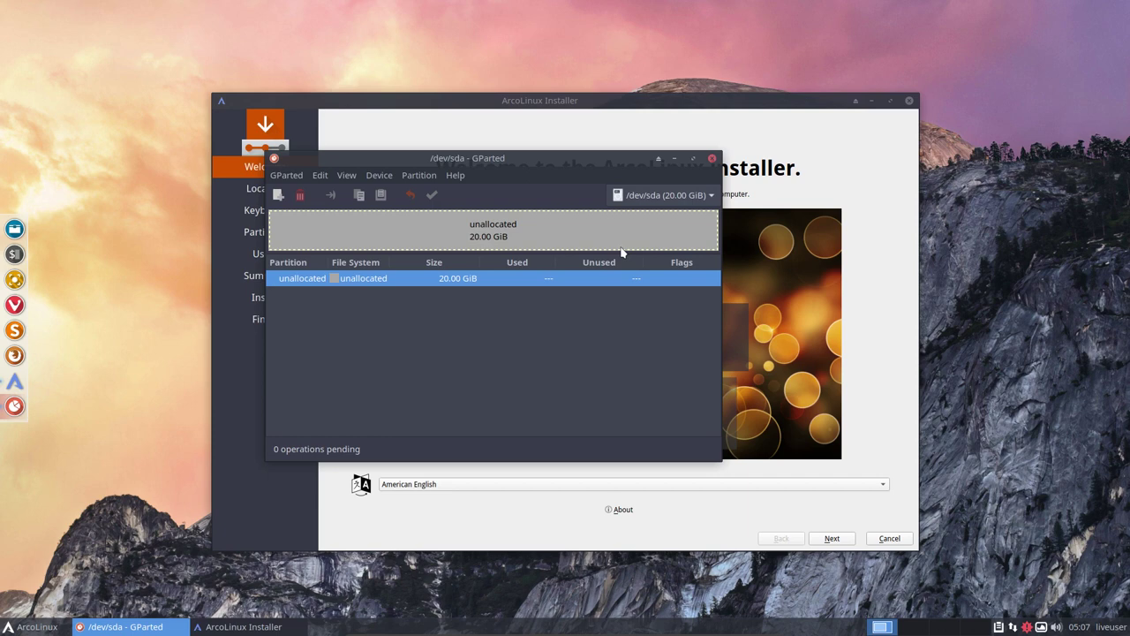
{"action": "left_click", "coordinate": [713, 159]}
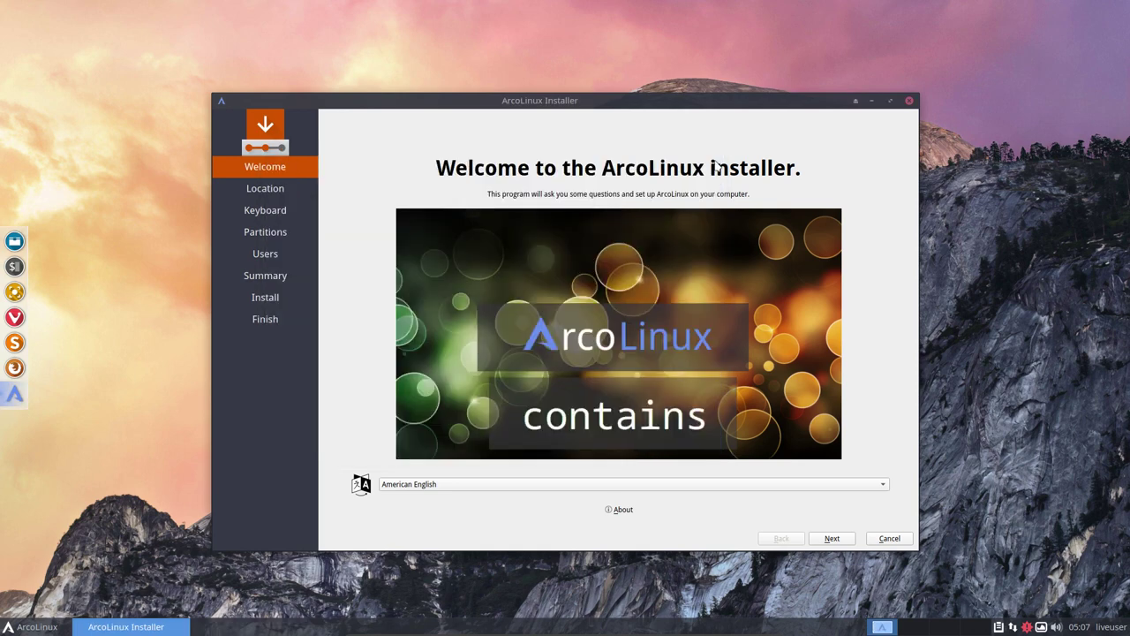